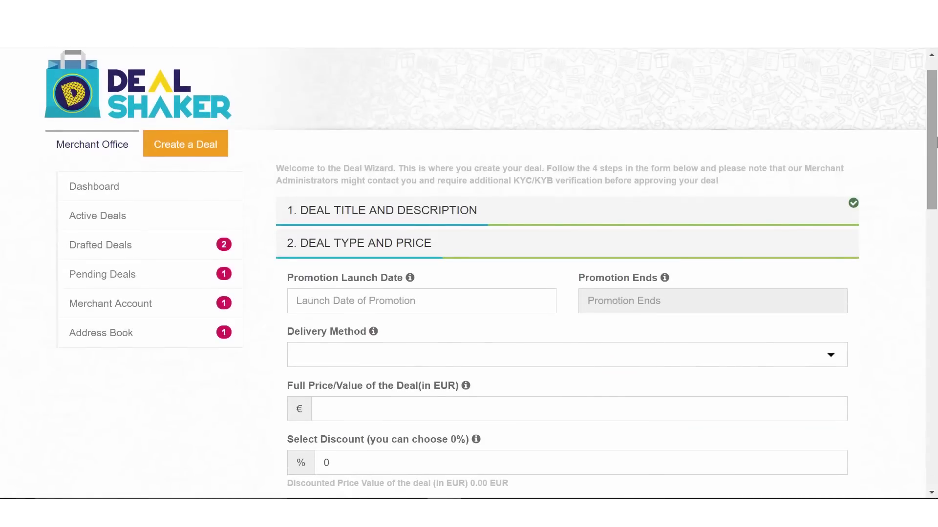
- Pick 21/02/2017 as the launch date and 31/03/2017 as the end date in the calendars
{"action": "left_click", "coordinate": [314, 298]}
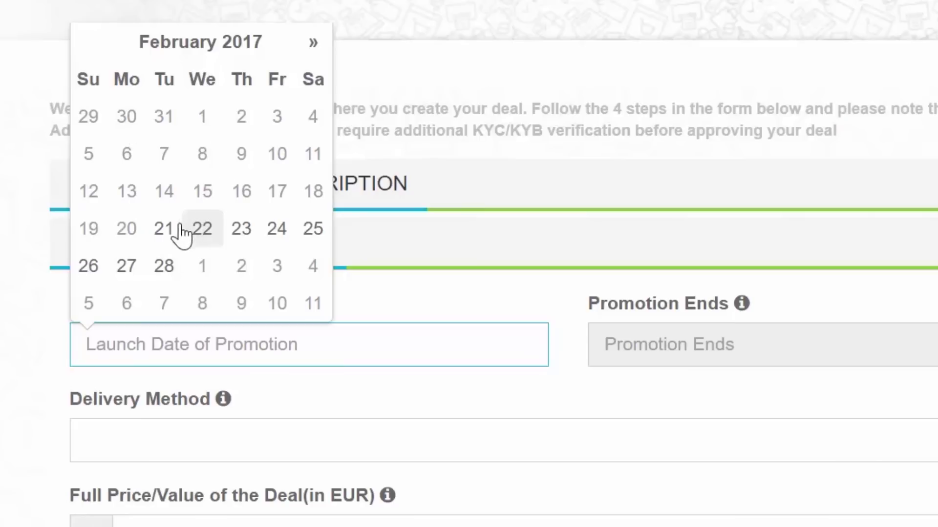
{"action": "left_click", "coordinate": [165, 229]}
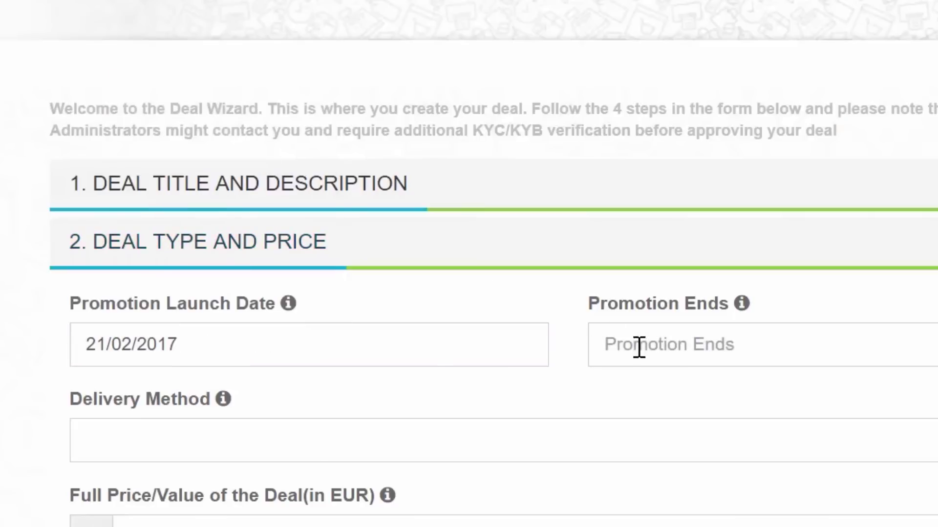
{"action": "left_click", "coordinate": [652, 351]}
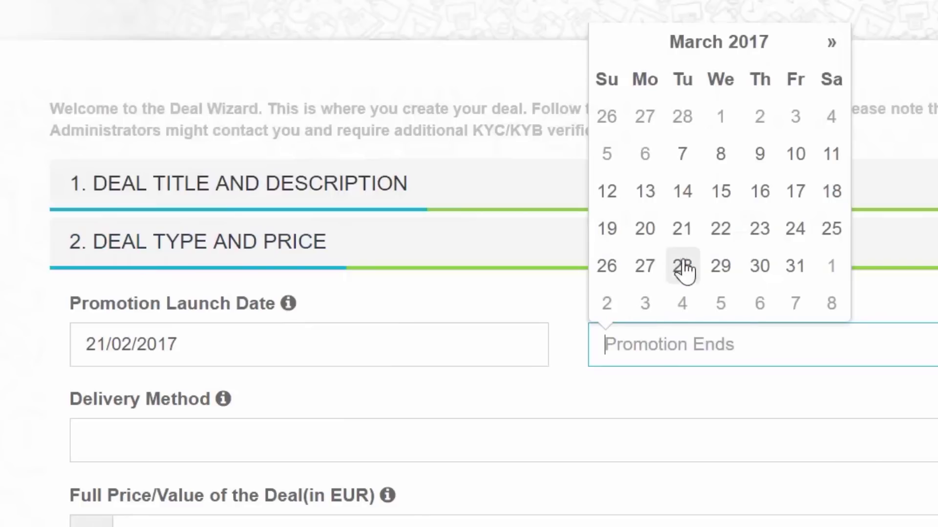
{"action": "left_click", "coordinate": [791, 275]}
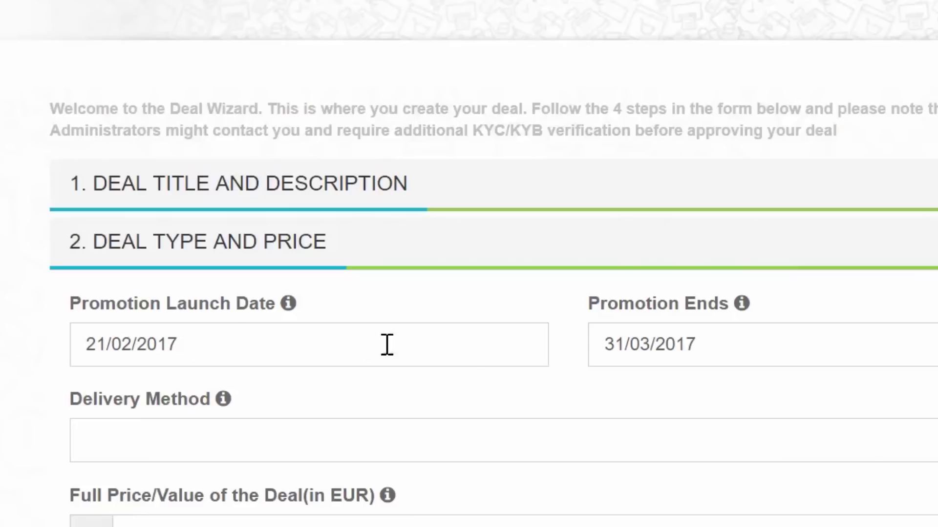
{"action": "left_click", "coordinate": [627, 348]}
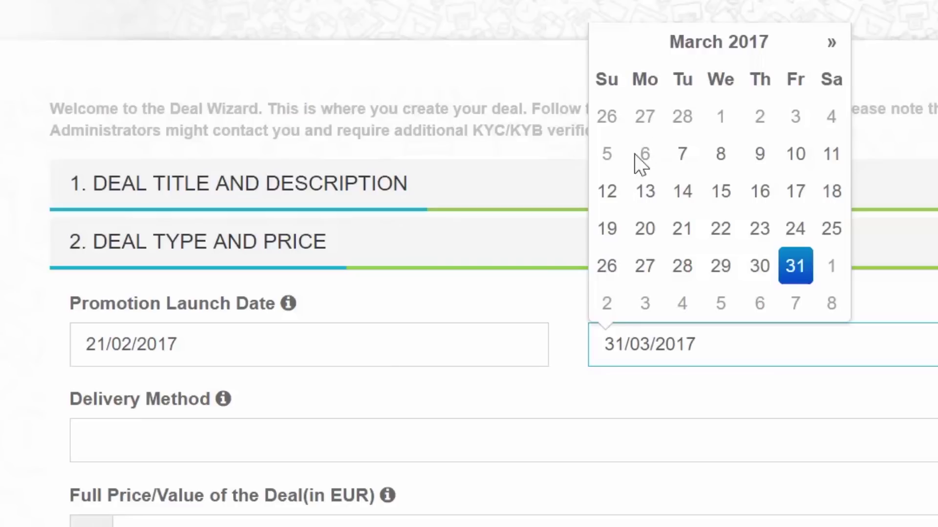
{"action": "left_click", "coordinate": [446, 384]}
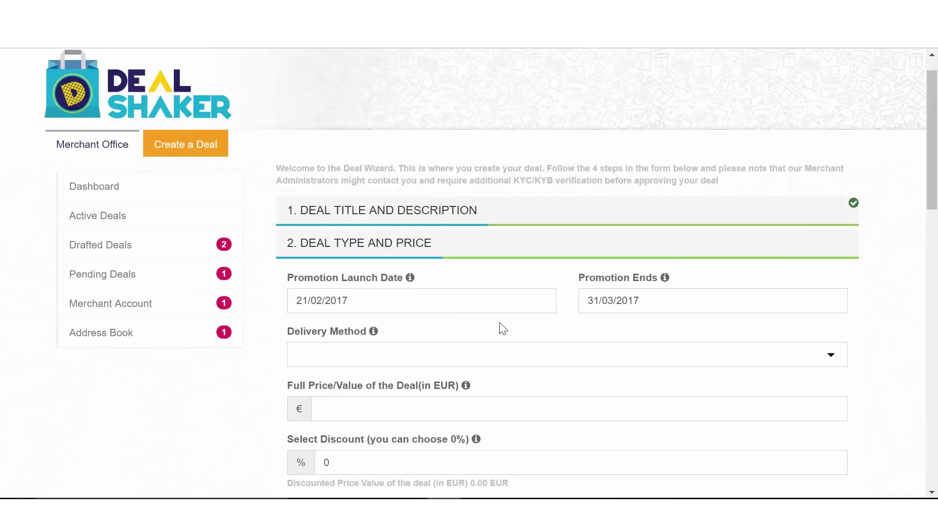
- Open the Delivery Method dropdown to list its options, including Online Service
{"action": "left_click", "coordinate": [403, 355]}
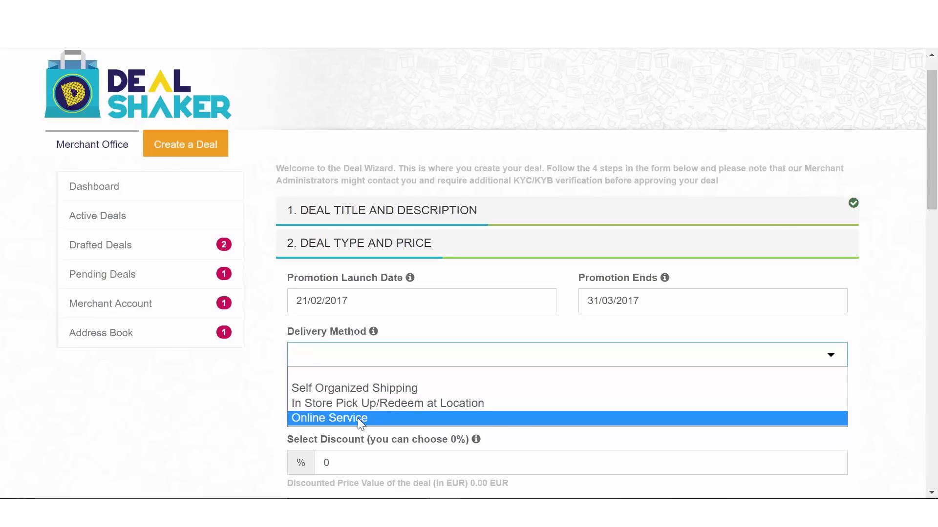
- Choose Online Service as the delivery method and enter a full price of 150
{"action": "left_click", "coordinate": [358, 418]}
{"action": "mouse_move", "coordinate": [465, 386]}
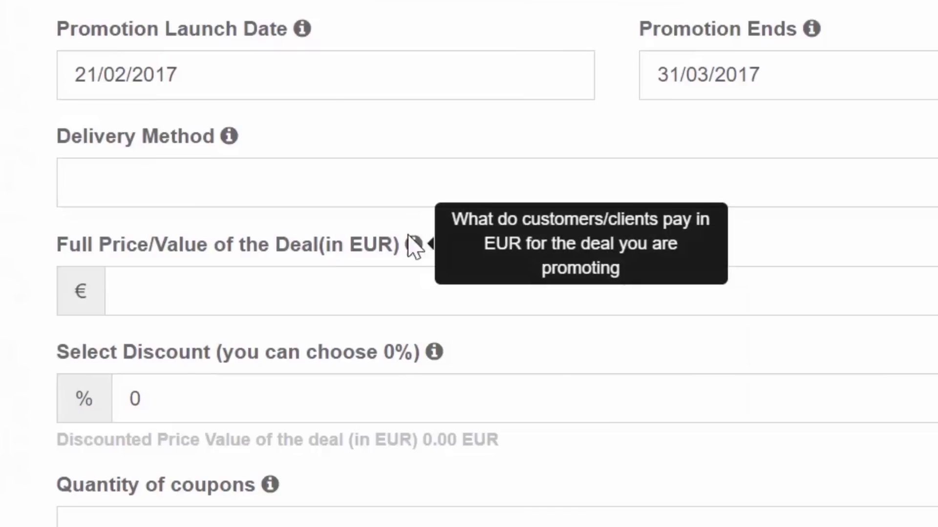
{"action": "left_click", "coordinate": [142, 296]}
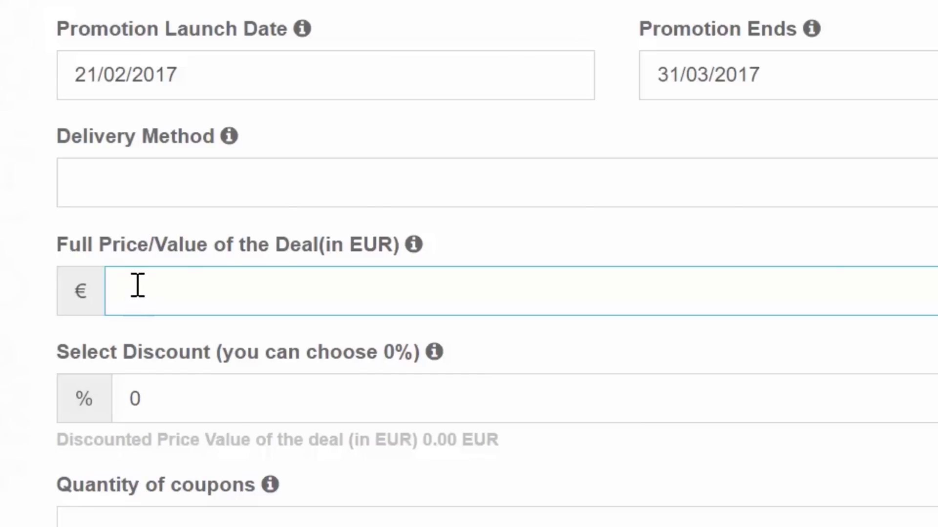
{"action": "type", "text": "15"}
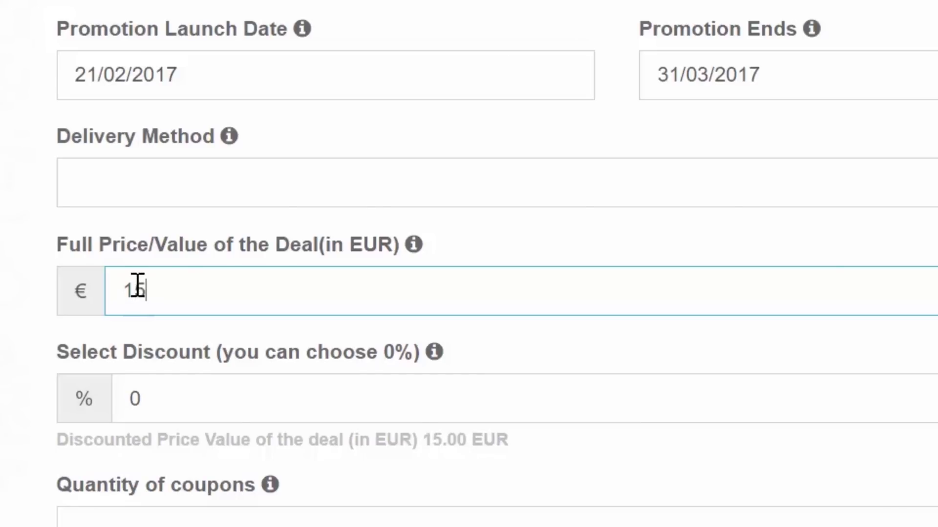
{"action": "type", "text": "0"}
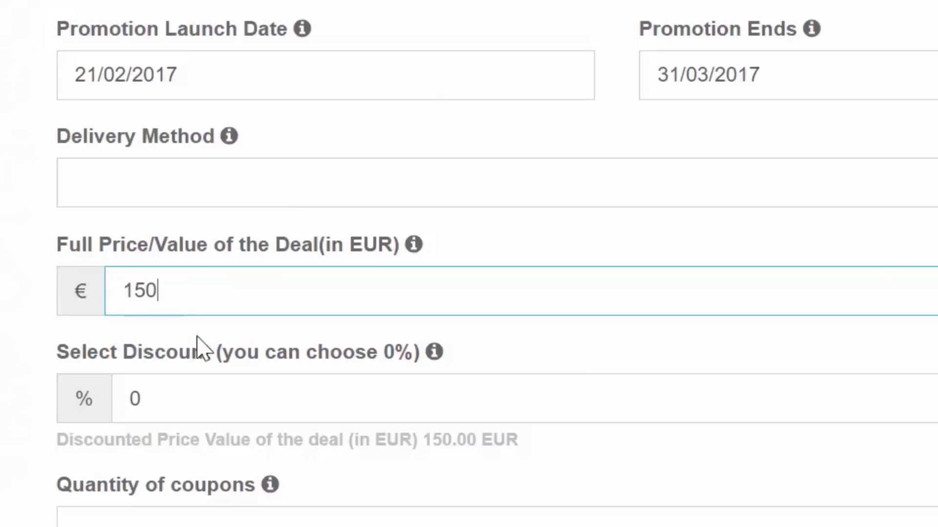
- Set the discount to 10%, giving a discounted price of 135.00 EUR
{"action": "left_click", "coordinate": [145, 404]}
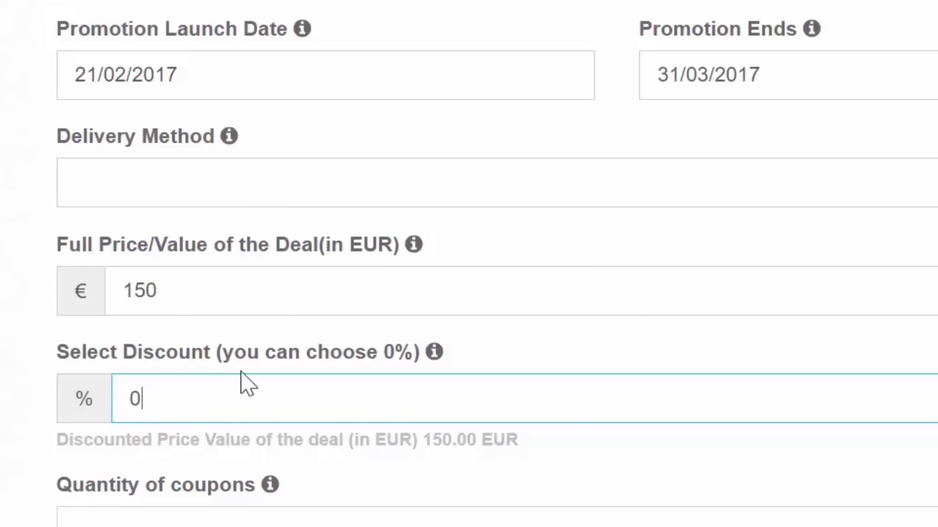
{"action": "key", "text": "BackSpace"}
{"action": "type", "text": "0"}
{"action": "key", "text": "BackSpace"}
{"action": "type", "text": "10"}
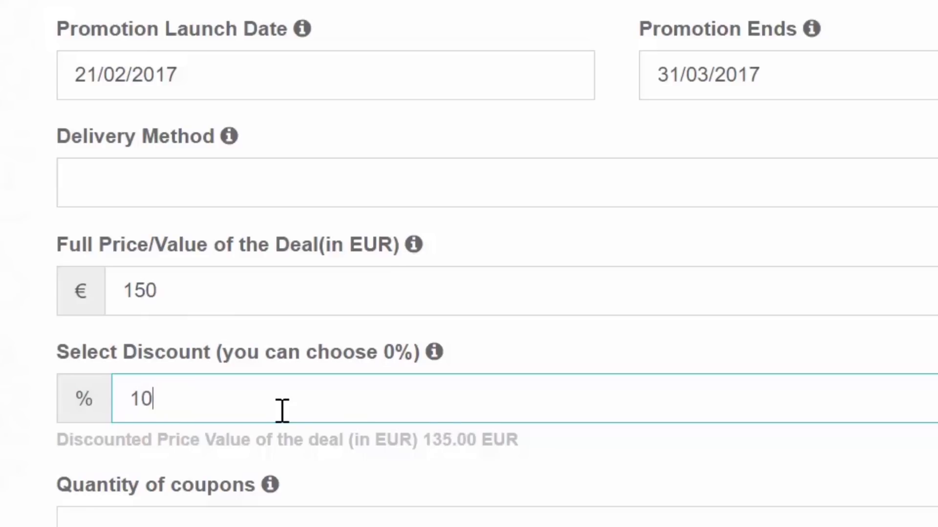
{"action": "left_click_drag", "start_coordinate": [533, 444], "coordinate": [43, 433]}
- Raise the coupon quantity to 20 with the spinner
{"action": "key", "text": "Tab"}
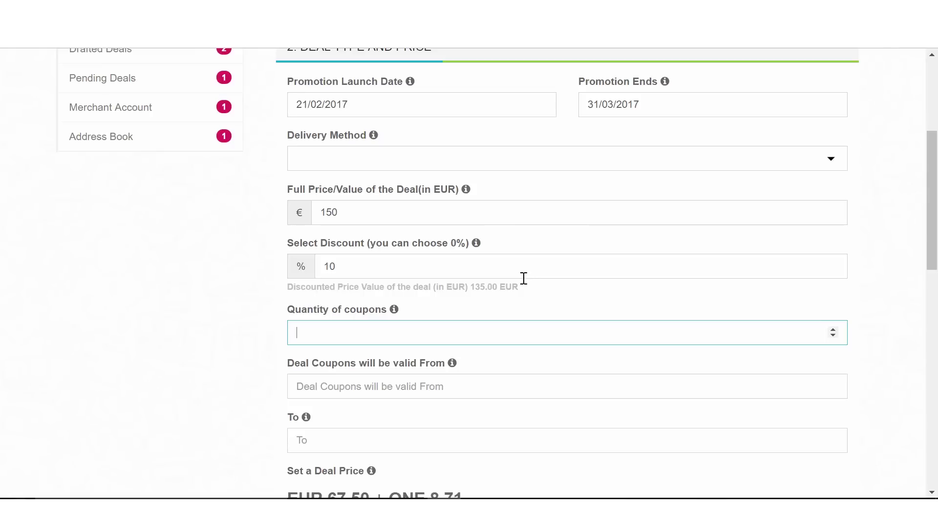
{"action": "left_click", "coordinate": [832, 331]}
{"action": "left_click", "coordinate": [833, 330]}
{"action": "left_click", "coordinate": [833, 331]}
{"action": "left_click", "coordinate": [833, 330]}
{"action": "left_click", "coordinate": [833, 331]}
{"action": "left_click", "coordinate": [832, 331]}
{"action": "left_click", "coordinate": [833, 330]}
{"action": "left_click", "coordinate": [833, 330]}
{"action": "left_click", "coordinate": [833, 331]}
{"action": "left_click", "coordinate": [833, 330]}
{"action": "left_click", "coordinate": [833, 331]}
{"action": "left_click", "coordinate": [833, 331]}
{"action": "left_click", "coordinate": [833, 330]}
{"action": "left_click", "coordinate": [833, 331]}
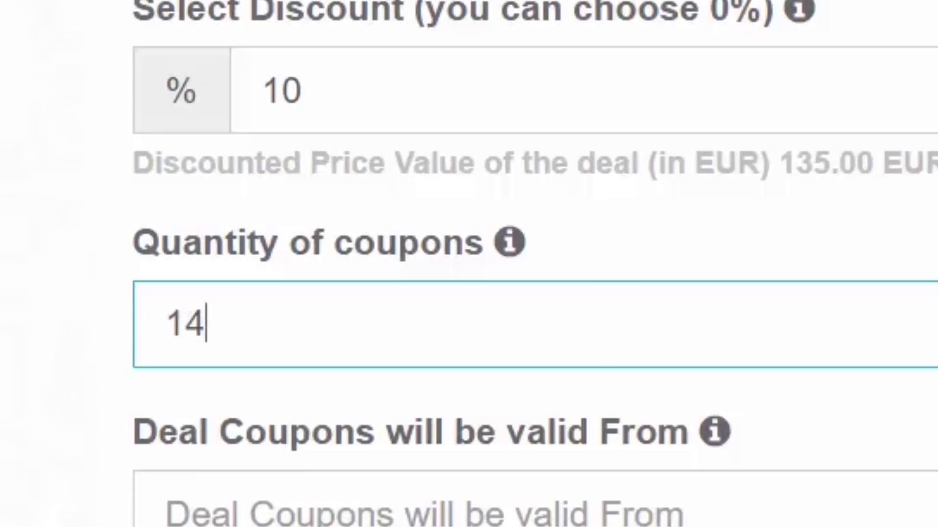
{"action": "key", "text": "Up"}
{"action": "key", "text": "Up"}
{"action": "key", "text": "Up"}
{"action": "key", "text": "Up"}
{"action": "key", "text": "Up"}
{"action": "key", "text": "Up"}
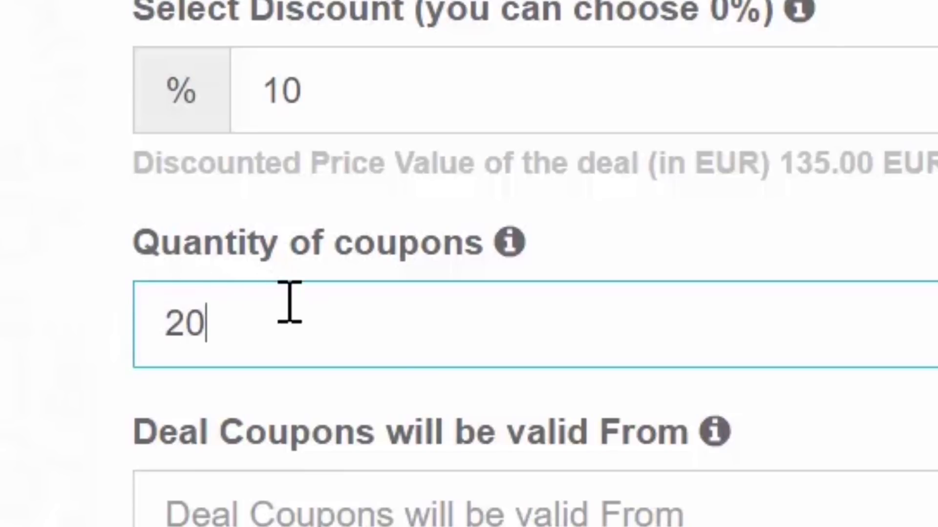
- Make the coupons valid from 21/02/2017 to 31/03/2017
{"action": "left_click", "coordinate": [541, 511]}
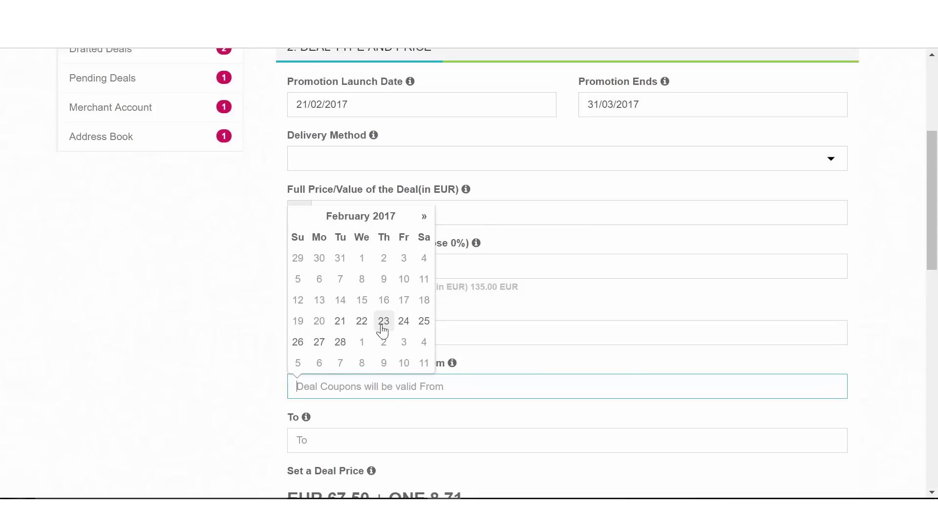
{"action": "left_click", "coordinate": [340, 323]}
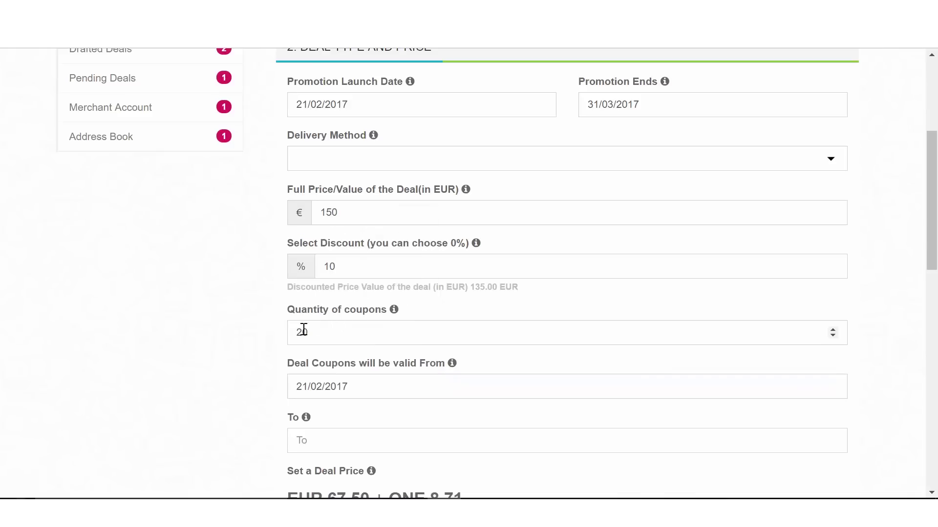
{"action": "left_click", "coordinate": [342, 440]}
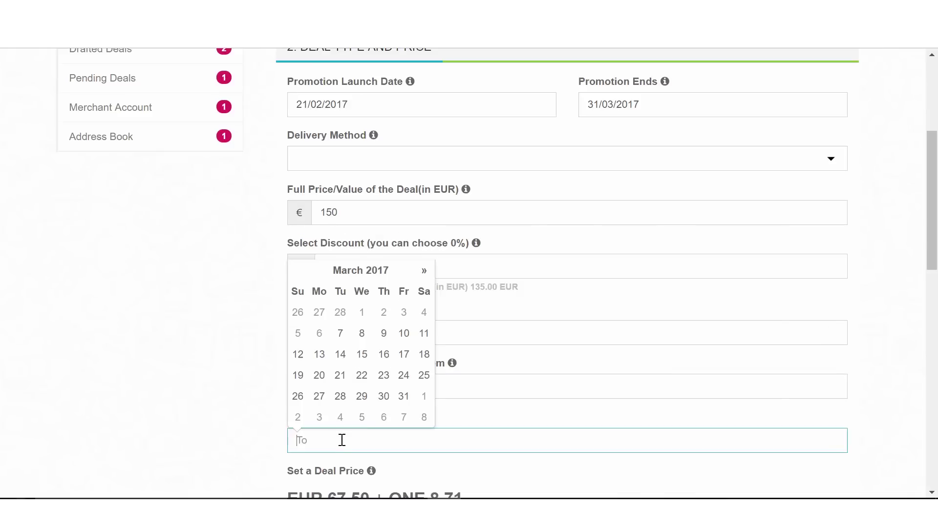
{"action": "left_click", "coordinate": [404, 397]}
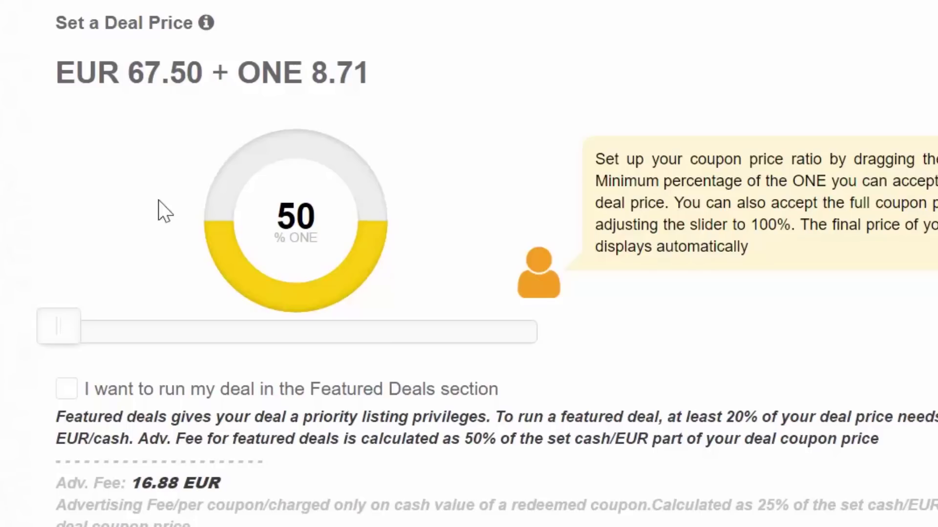
{"action": "mouse_move", "coordinate": [39, 326]}
{"action": "left_mouse_down"}
{"action": "mouse_move", "coordinate": [75, 342]}
{"action": "mouse_move", "coordinate": [358, 351]}
{"action": "mouse_move", "coordinate": [496, 350]}
{"action": "mouse_move", "coordinate": [540, 331]}
{"action": "mouse_move", "coordinate": [22, 328]}
{"action": "left_mouse_up"}
{"action": "left_click_drag", "start_coordinate": [59, 326], "coordinate": [412, 344]}
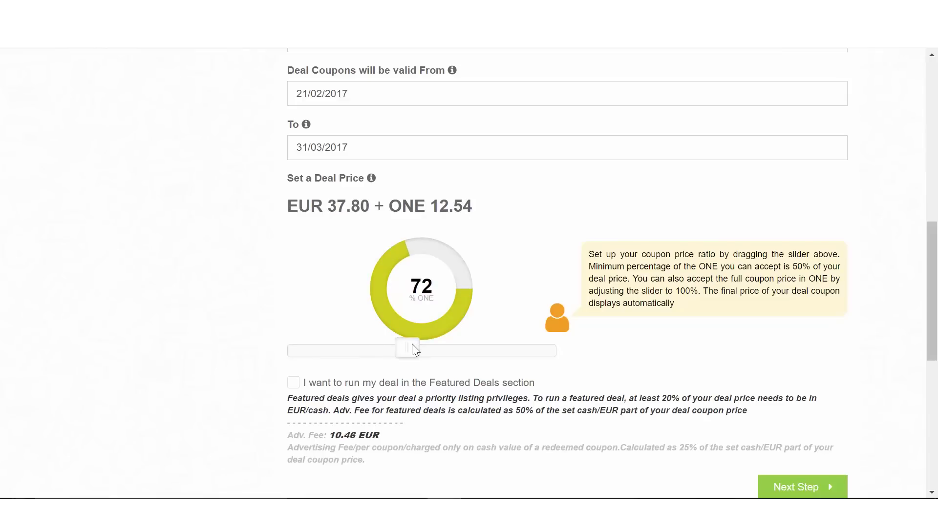
{"action": "left_click_drag", "start_coordinate": [412, 344], "coordinate": [281, 352]}
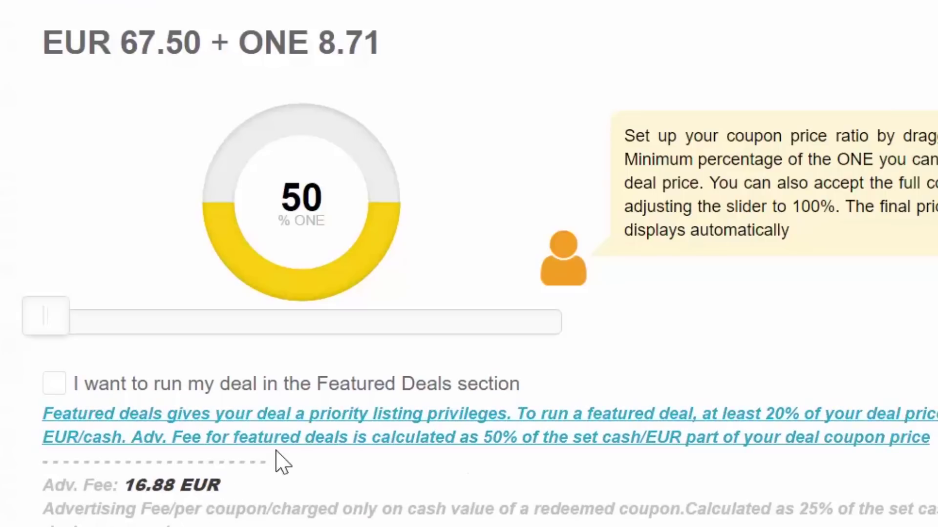
- Tick the Featured Deals checkbox and confirm the advertising fee rises to 33.75 EUR
{"action": "scroll", "coordinate": [469, 264], "scroll_direction": "down", "scroll_amount": 3}
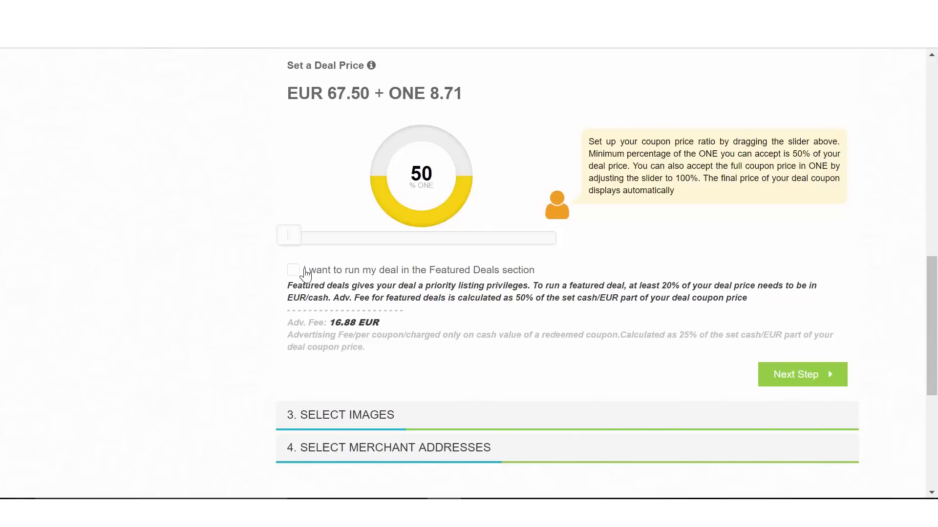
{"action": "left_click", "coordinate": [293, 272]}
{"action": "triple_click", "coordinate": [291, 293]}
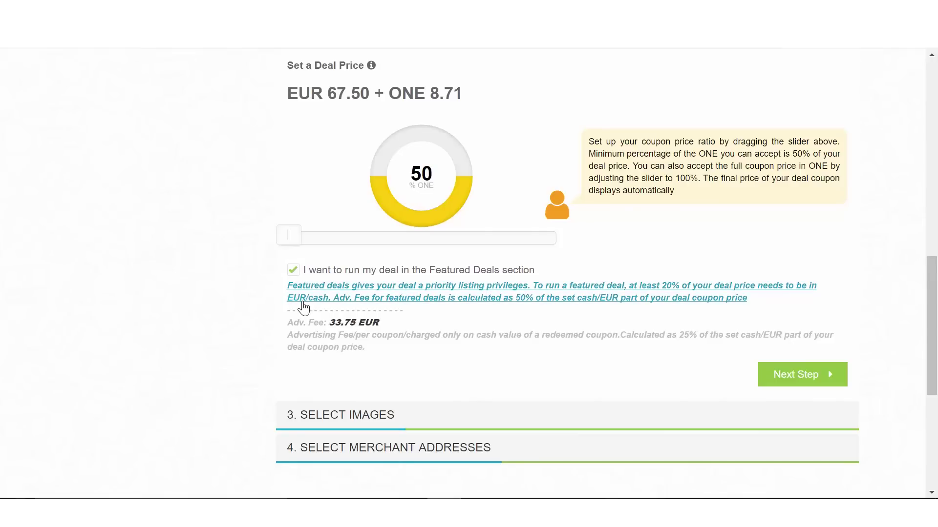
{"action": "left_click", "coordinate": [310, 309]}
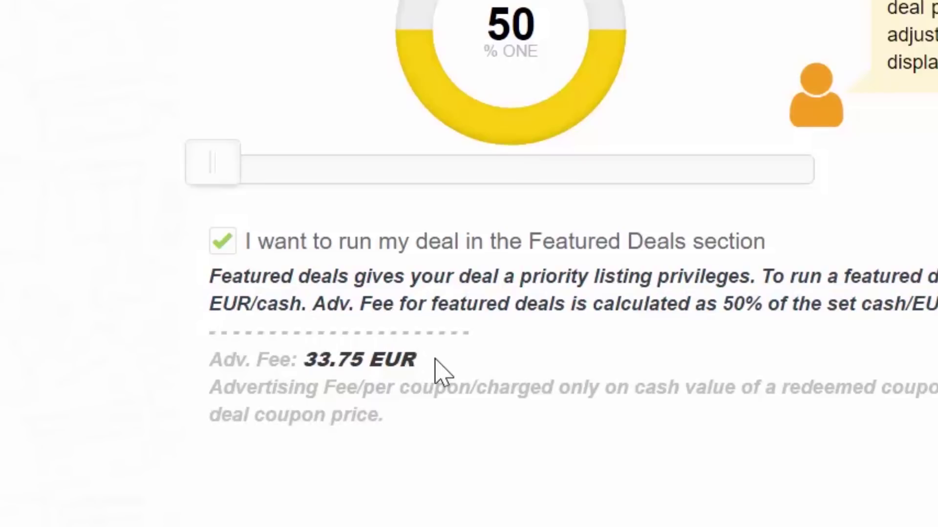
{"action": "left_click_drag", "start_coordinate": [389, 327], "coordinate": [359, 322]}
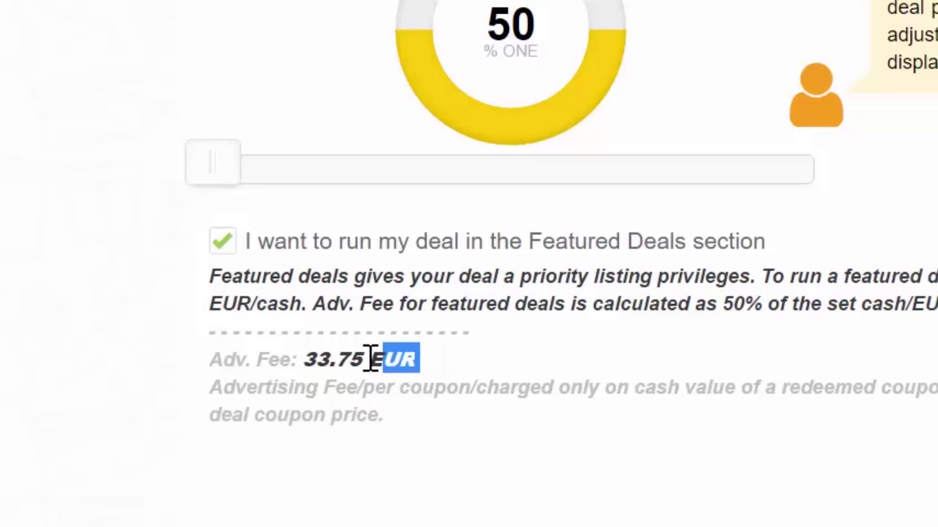
{"action": "left_click_drag", "start_coordinate": [370, 359], "coordinate": [213, 355]}
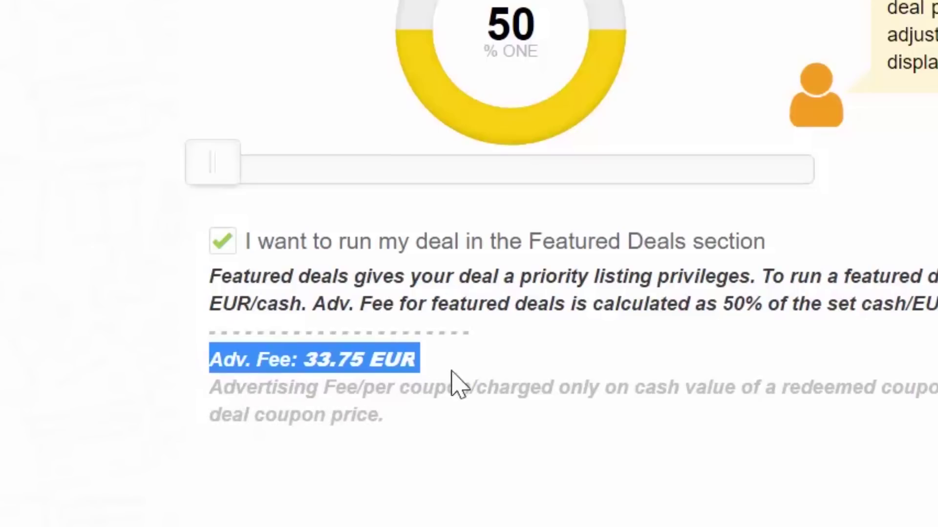
{"action": "left_click", "coordinate": [466, 364]}
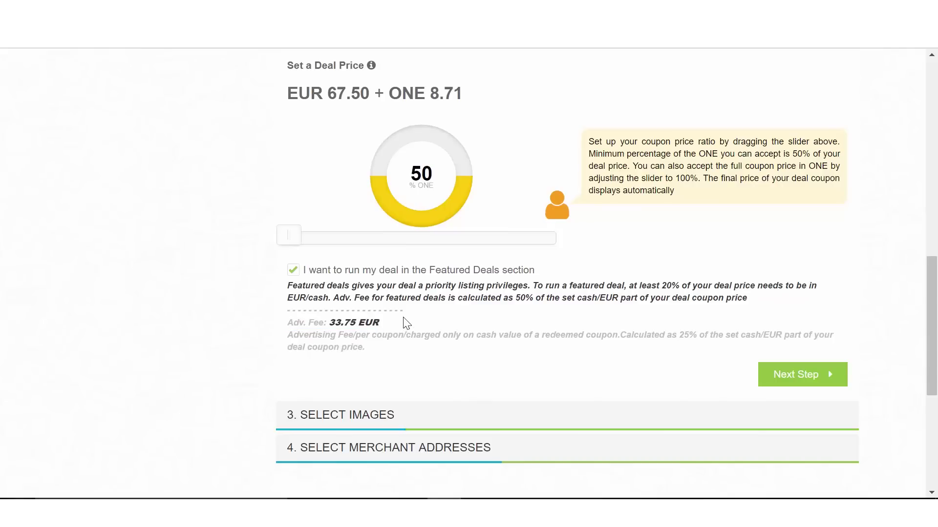